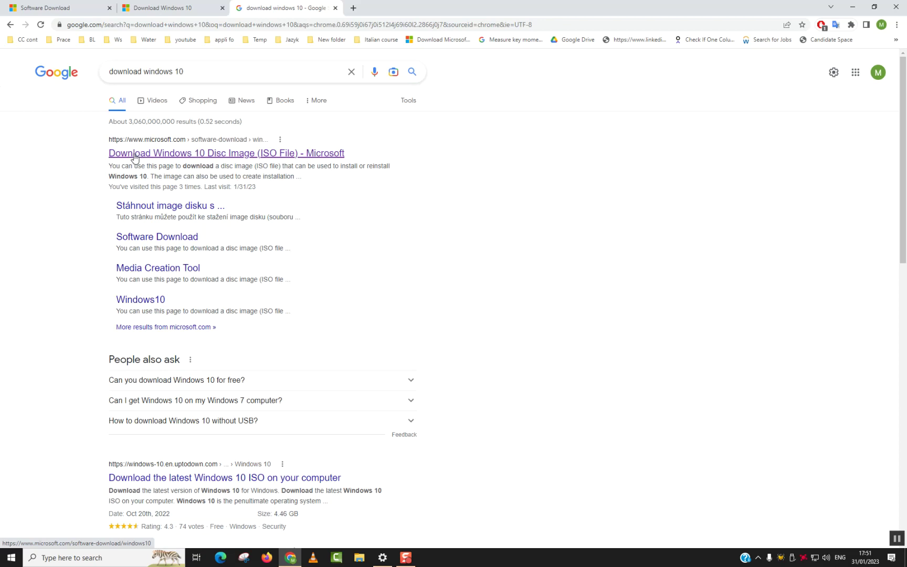
# - Open Microsoft's Download Windows 10 page and read the installation media section
pyautogui.click(134, 156)
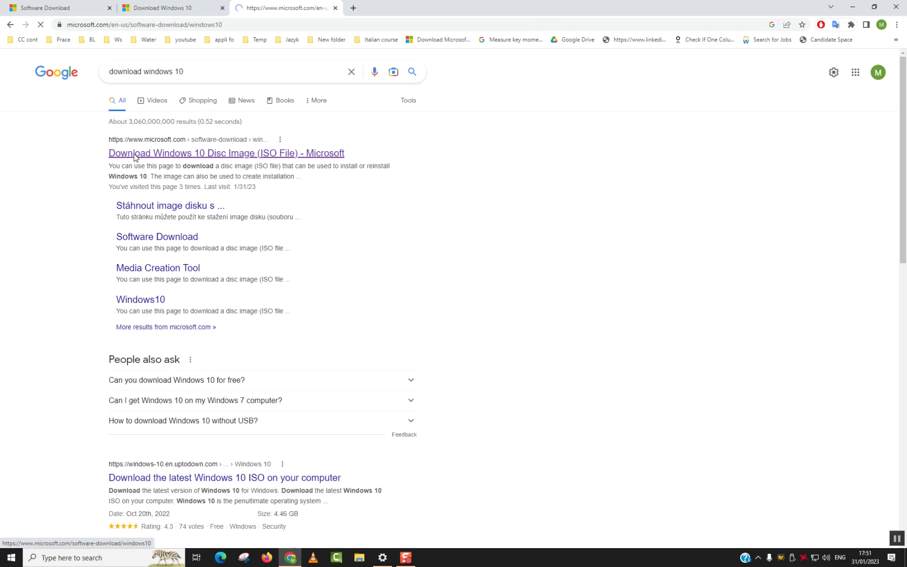
pyautogui.scroll(-3, 127, 158)
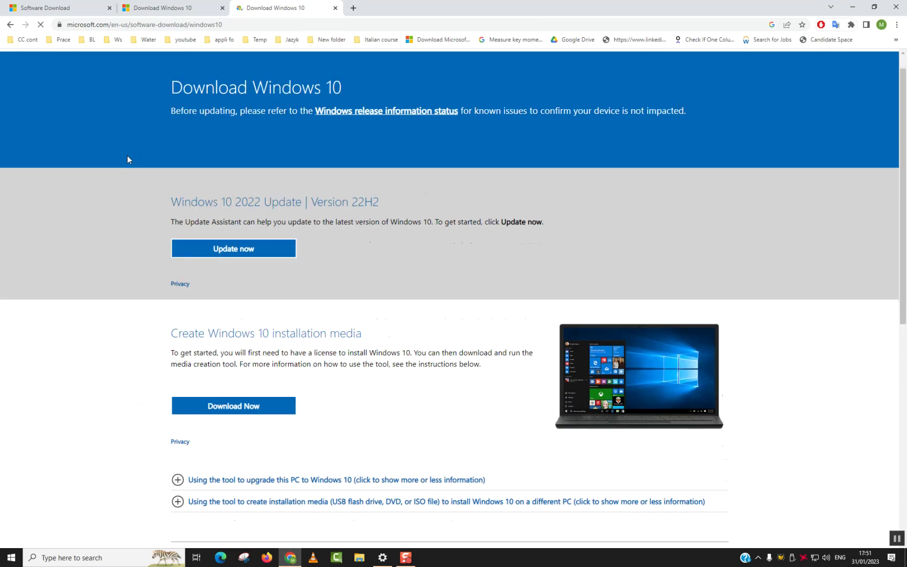
pyautogui.moveTo(168, 219); pyautogui.dragTo(361, 216)
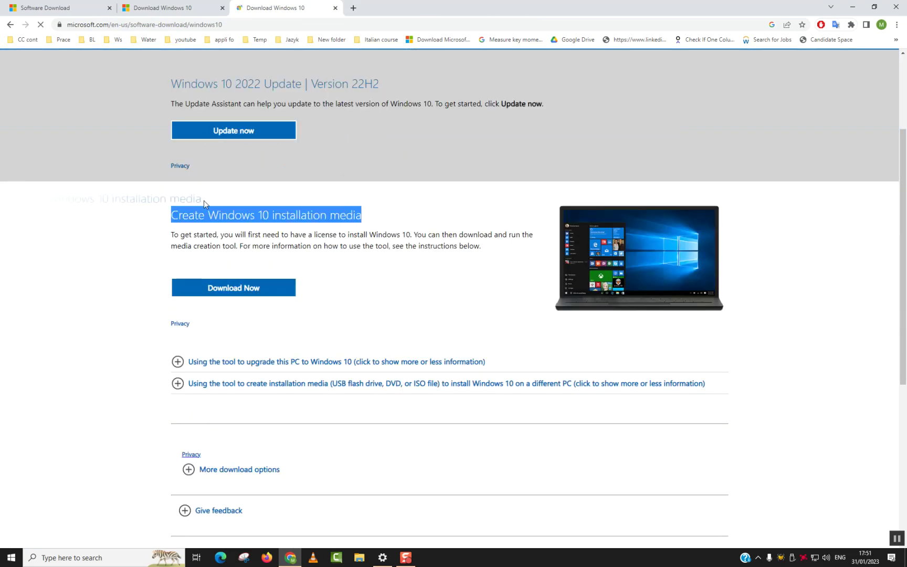
pyautogui.click(213, 238)
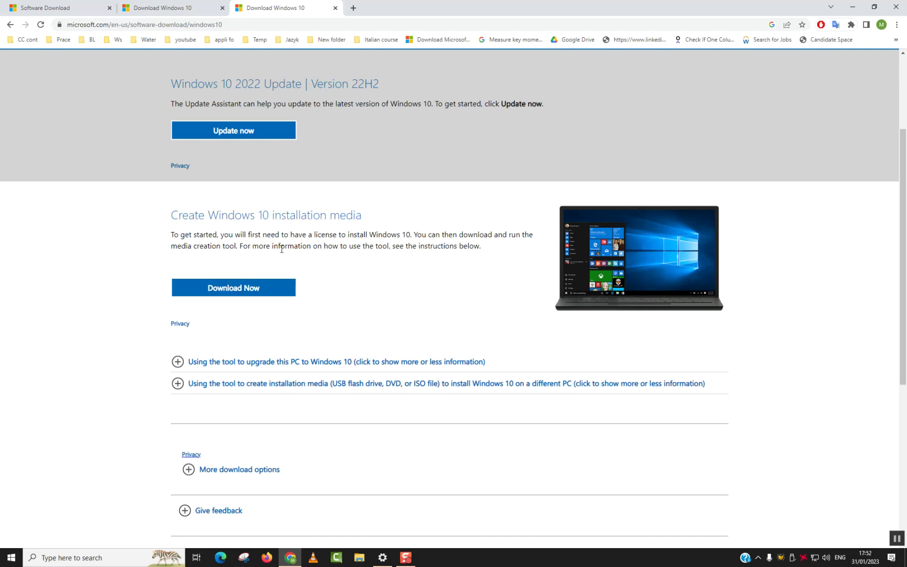
pyautogui.moveTo(279, 245); pyautogui.dragTo(172, 234)
pyautogui.click(213, 277)
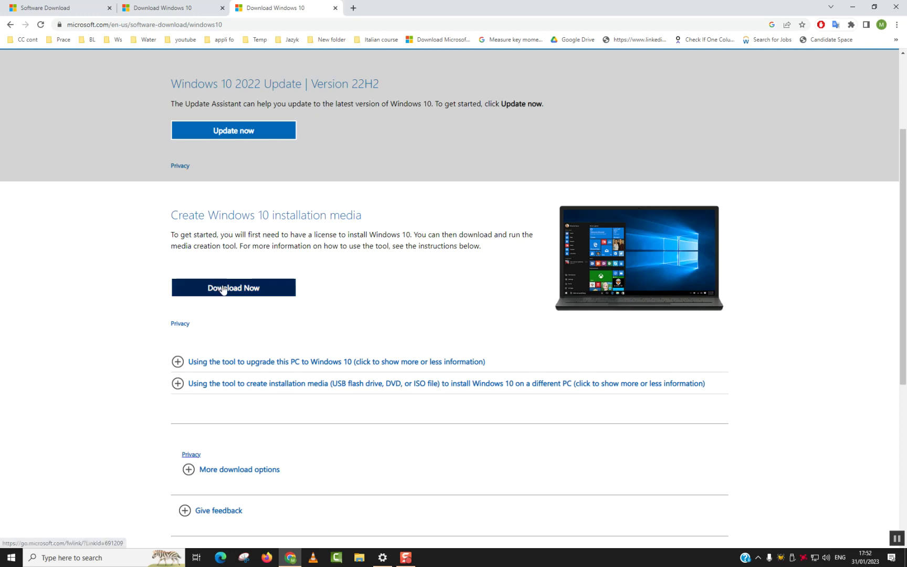
# - Download MediaCreationTool.exe, run it, and close Chrome
pyautogui.click(222, 289)
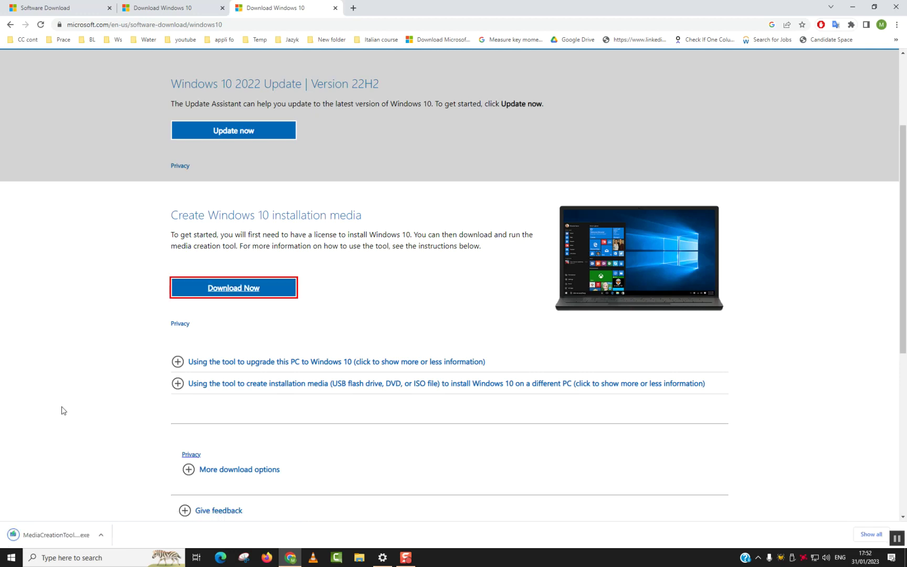
pyautogui.click(63, 535)
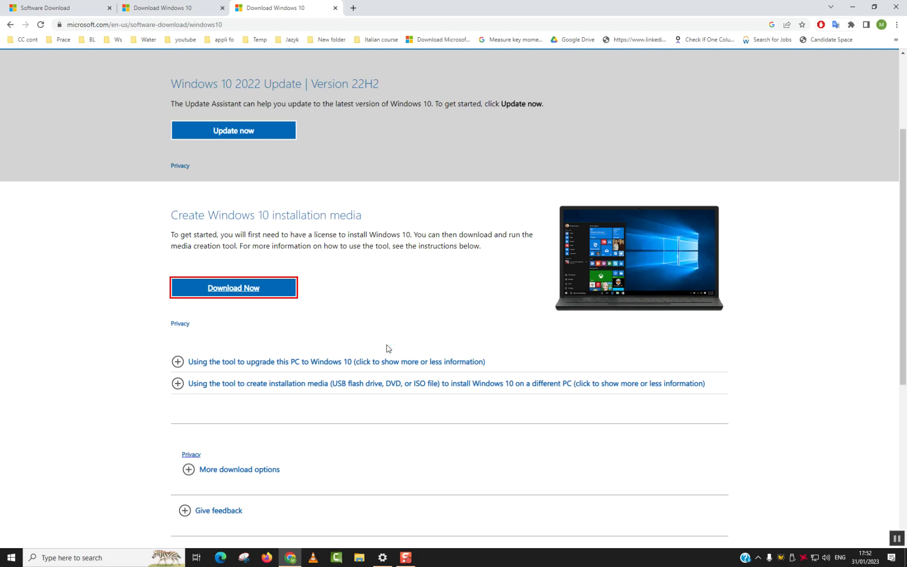
pyautogui.click(903, 3)
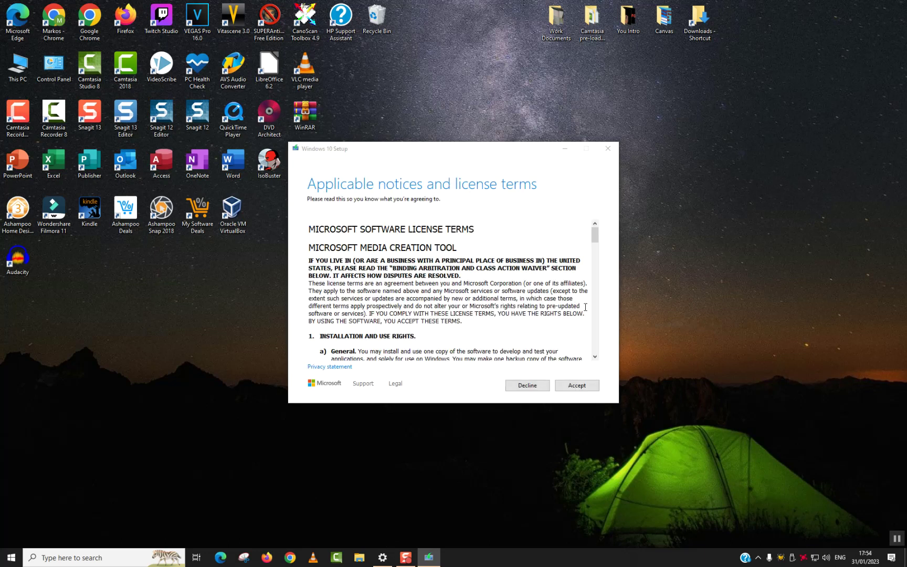
# - Scroll through the Windows 10 Setup license terms and accept them
pyautogui.click(387, 192)
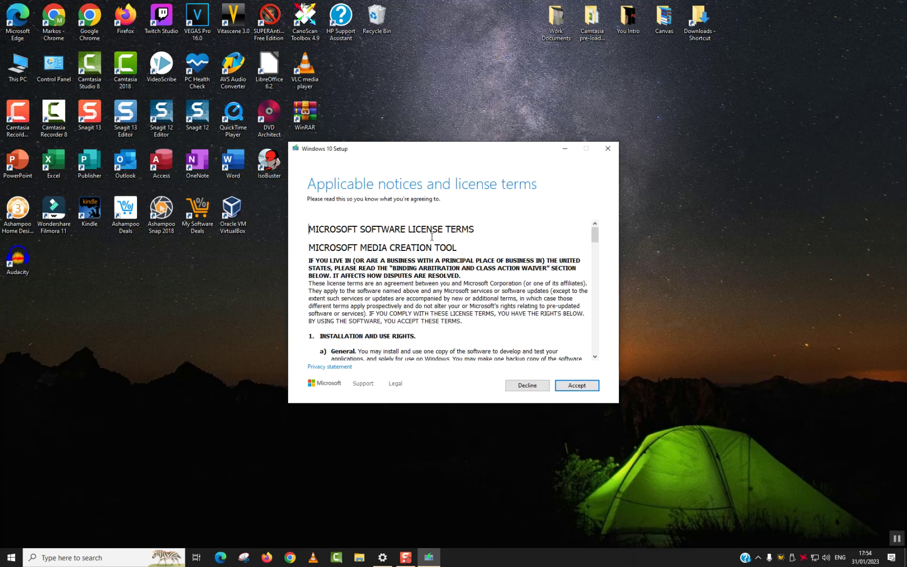
pyautogui.scroll(-12, 454, 237)
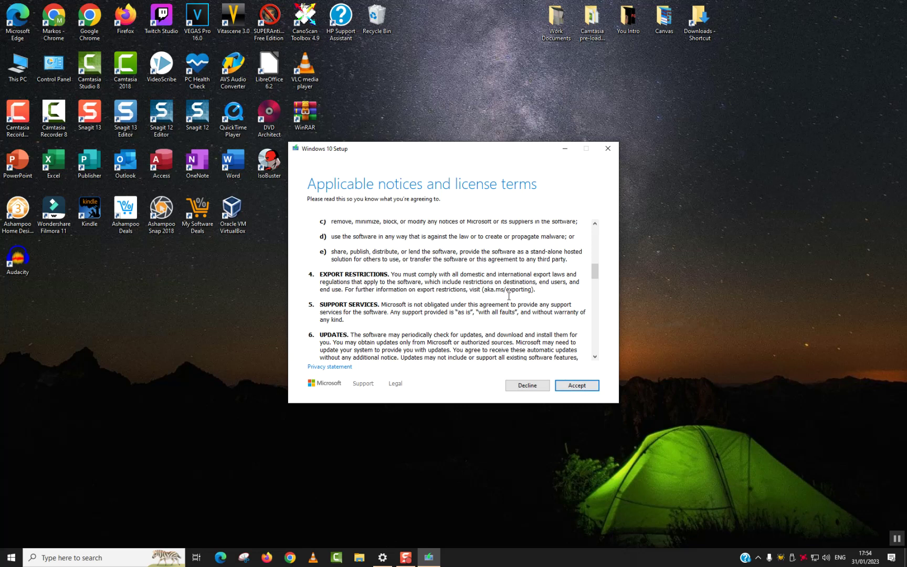
pyautogui.click(577, 388)
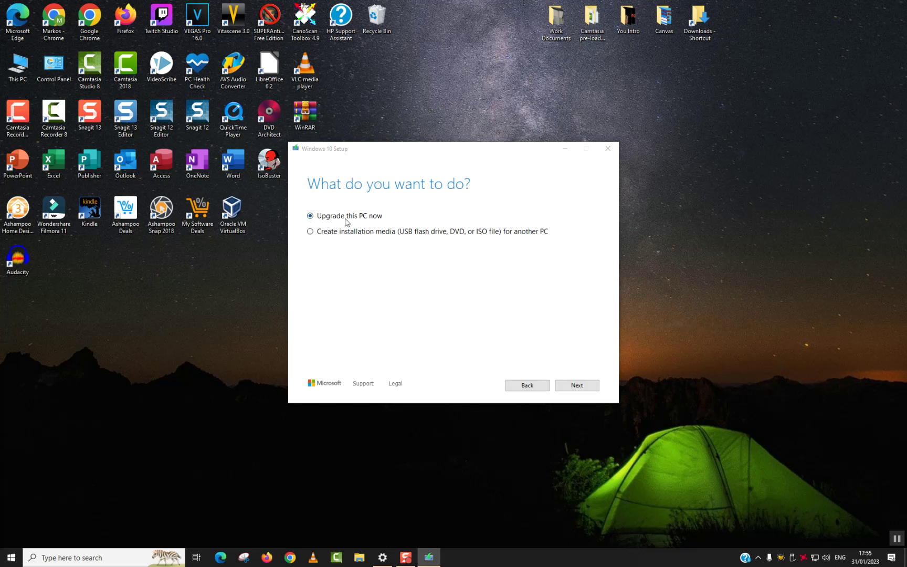
# - Choose 'Create installation media for another PC' and continue to the language and edition page
pyautogui.click(337, 235)
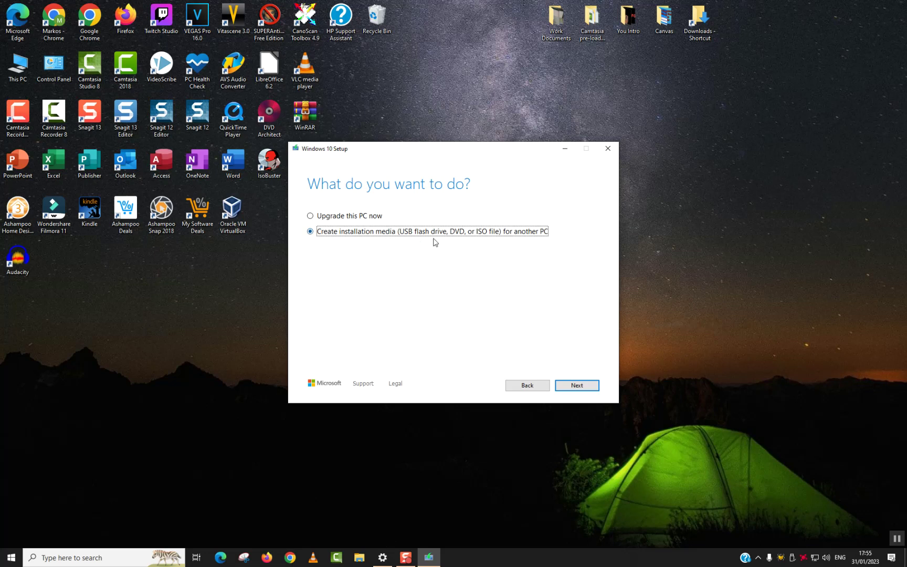
pyautogui.click(567, 390)
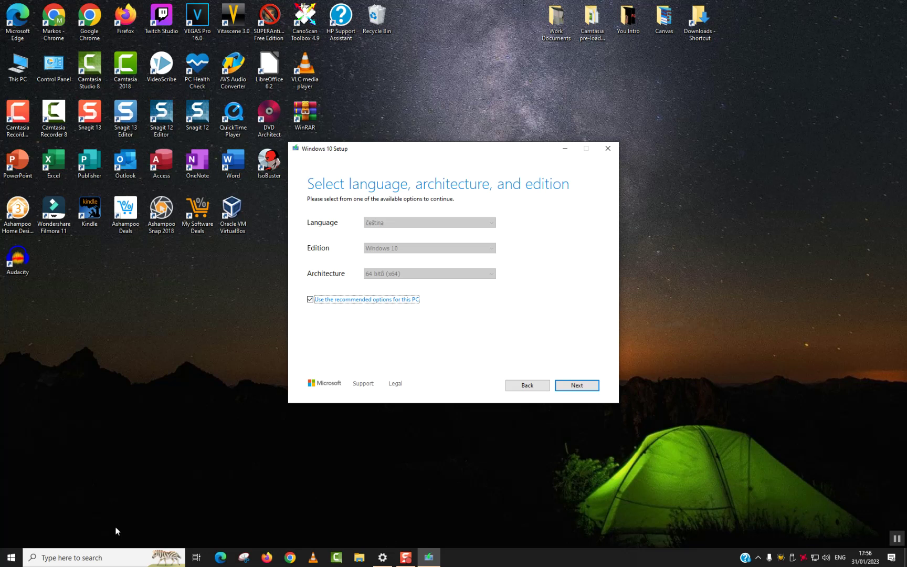
pyautogui.click(80, 563)
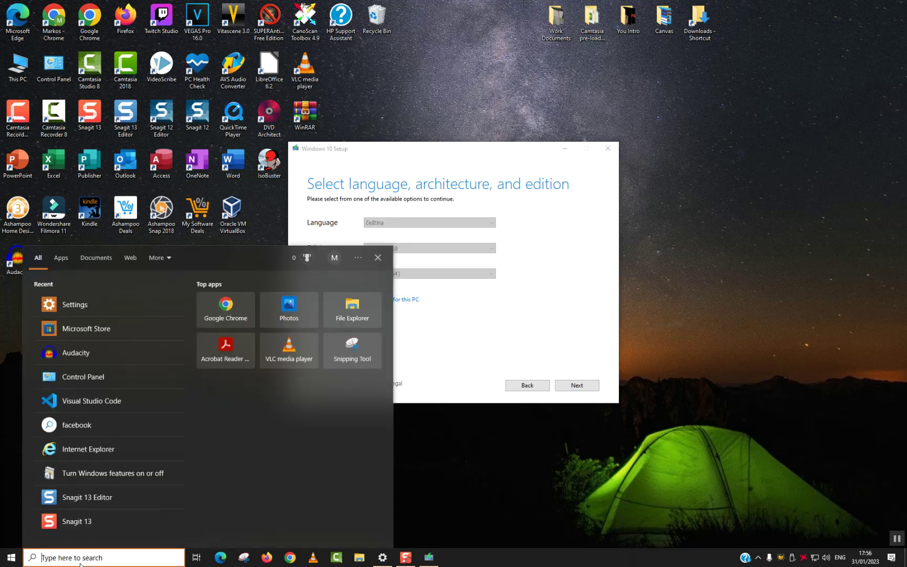
pyautogui.write('dx')
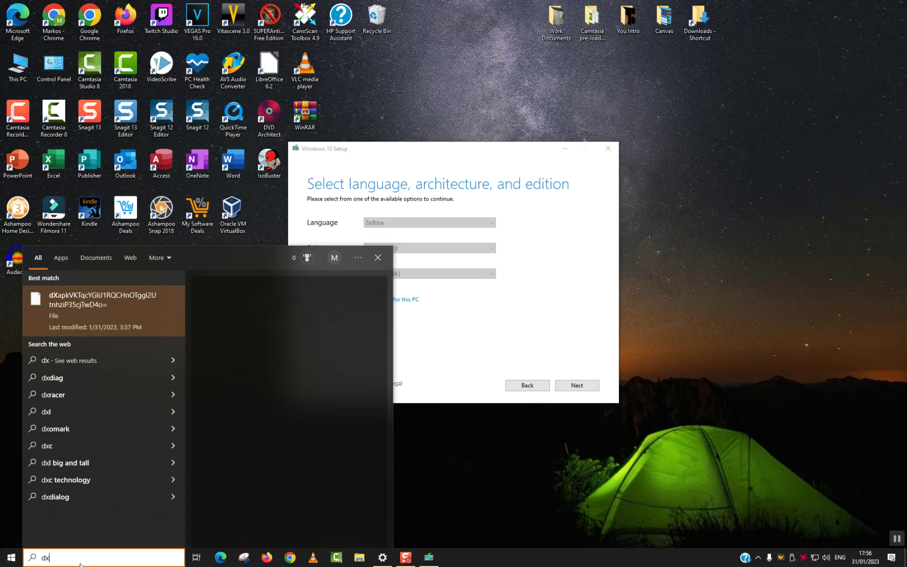
pyautogui.write('diag')
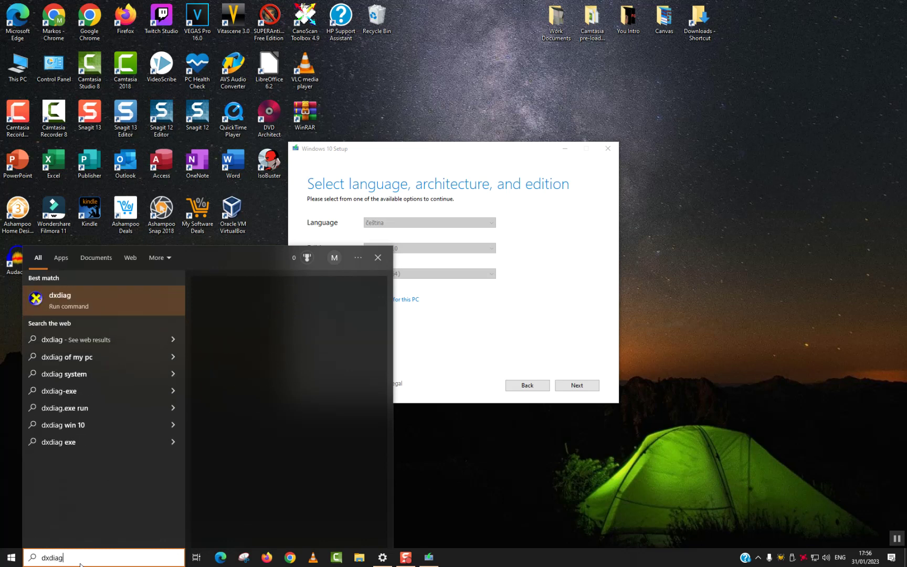
pyautogui.press('Return')
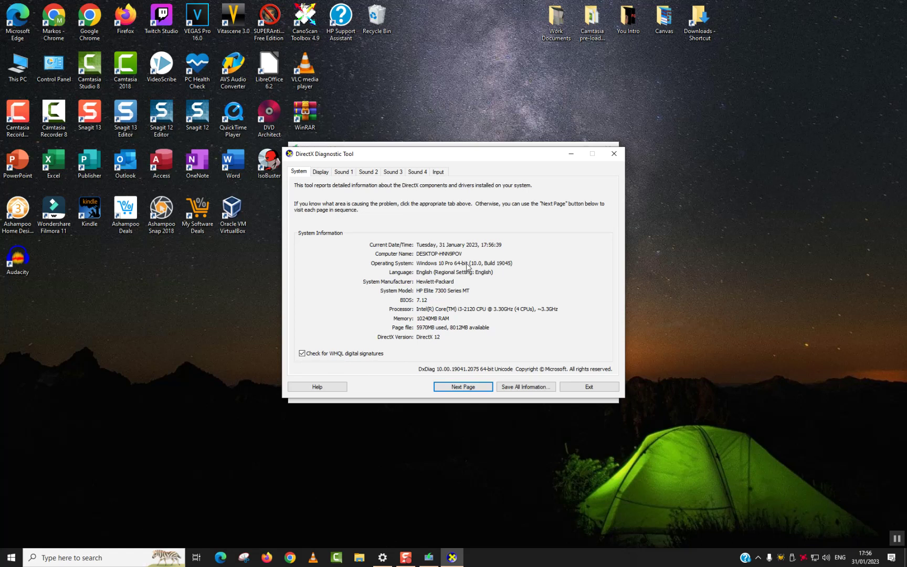
pyautogui.click(613, 155)
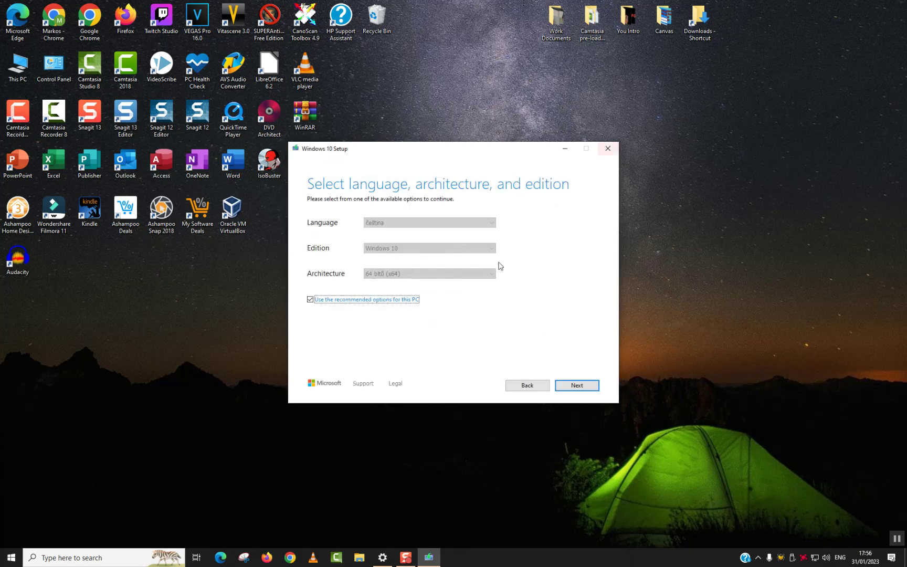
# - Turn off the recommended options and set the architecture to 64 bitů (x64)
pyautogui.click(310, 299)
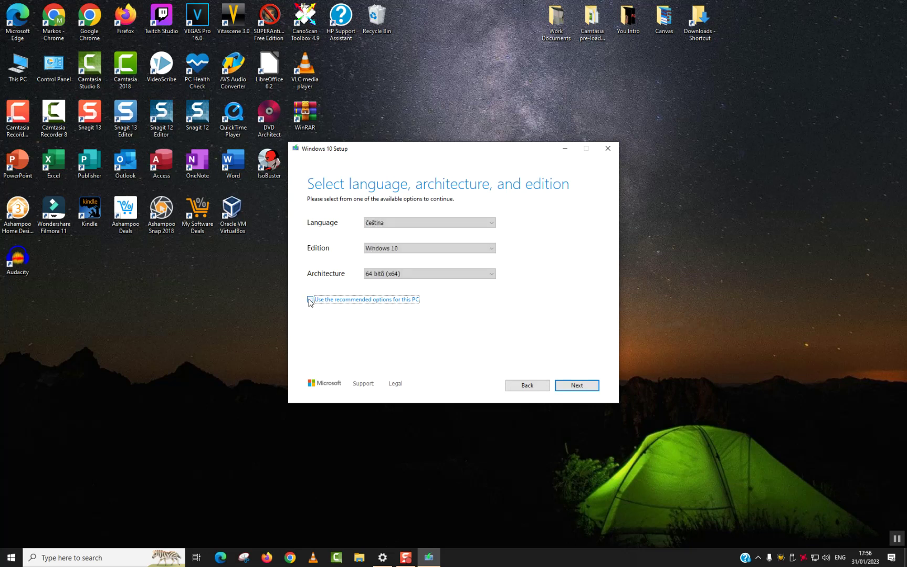
pyautogui.click(411, 274)
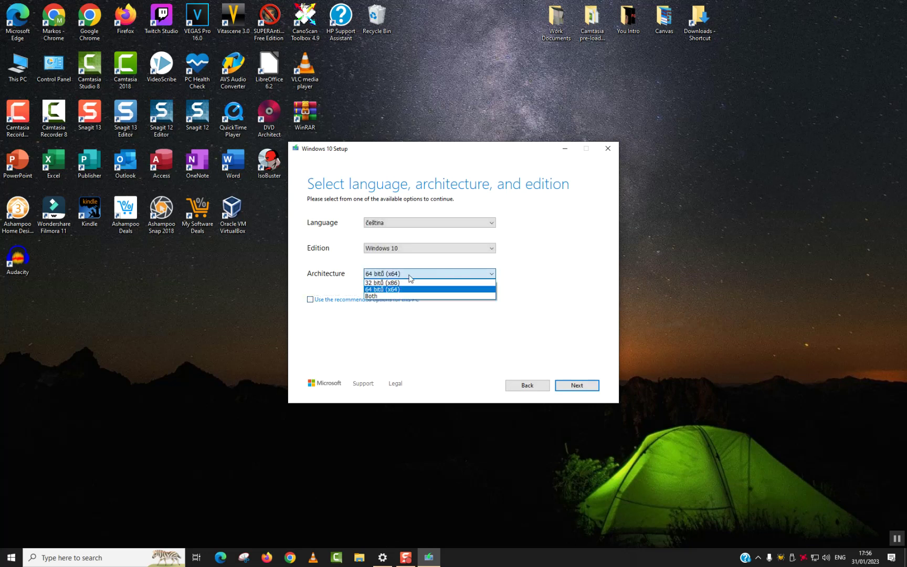
pyautogui.click(398, 297)
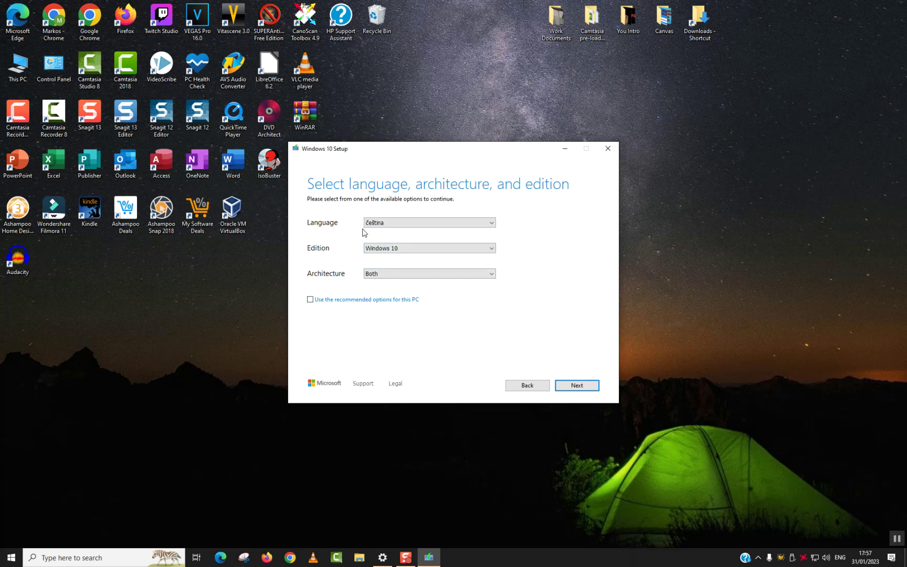
pyautogui.click(370, 275)
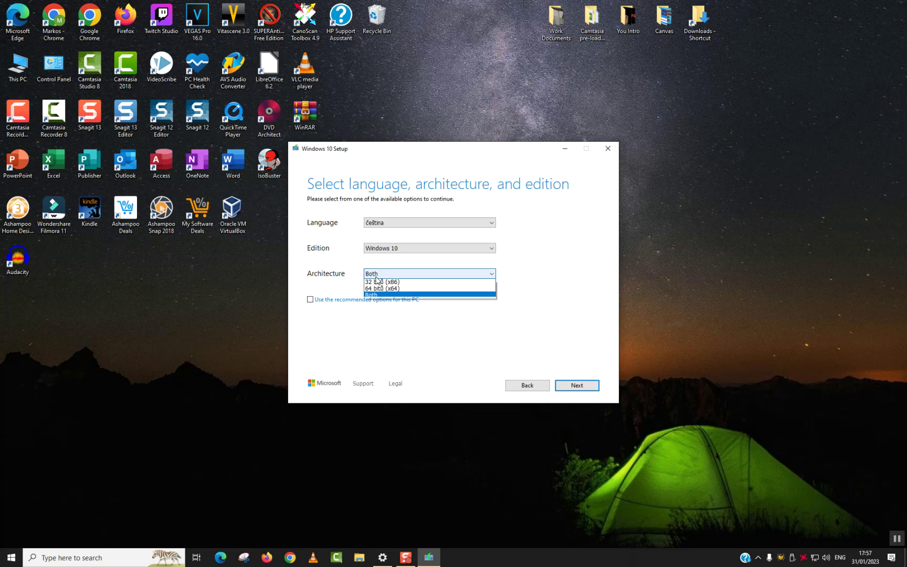
pyautogui.click(378, 289)
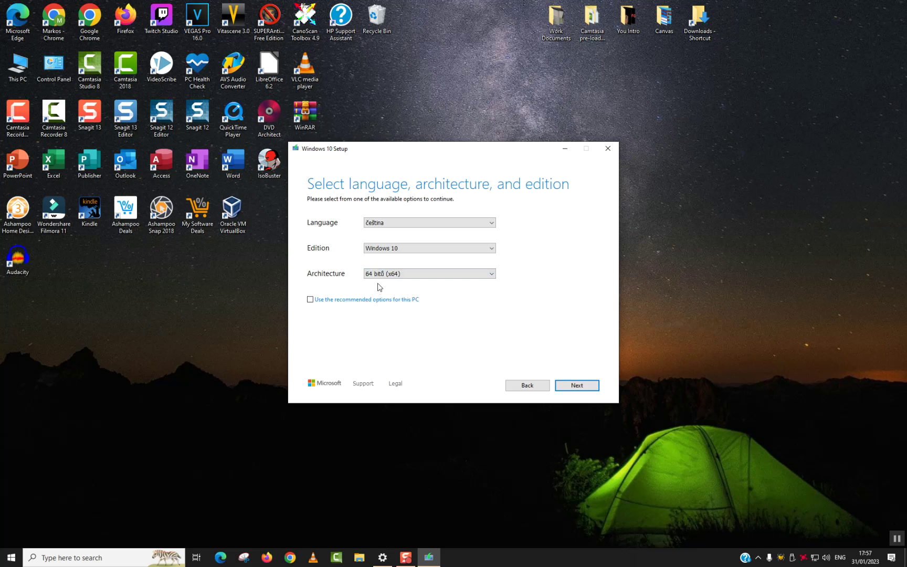
# - Choose English (United Kingdom), keep Windows 10 and 64 bitů (x64), and continue
pyautogui.click(376, 224)
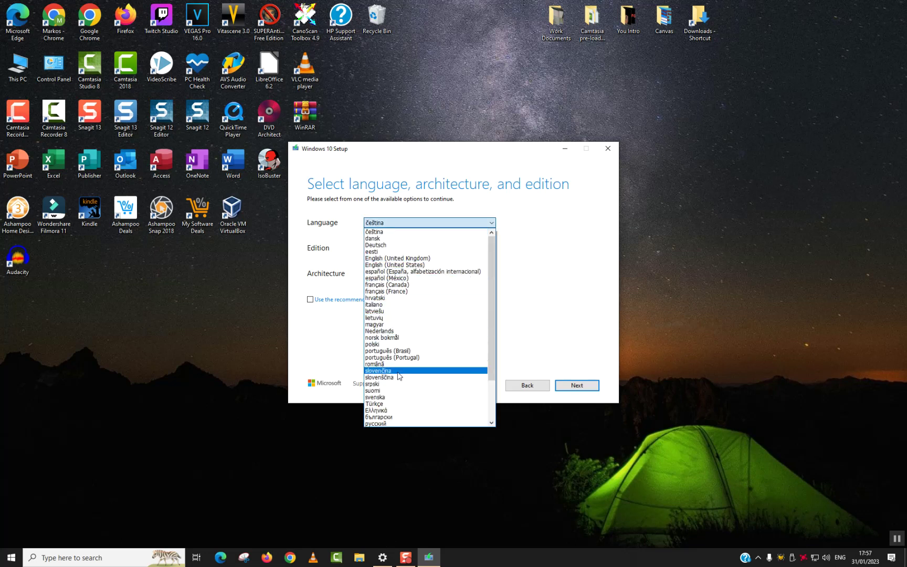
pyautogui.click(376, 258)
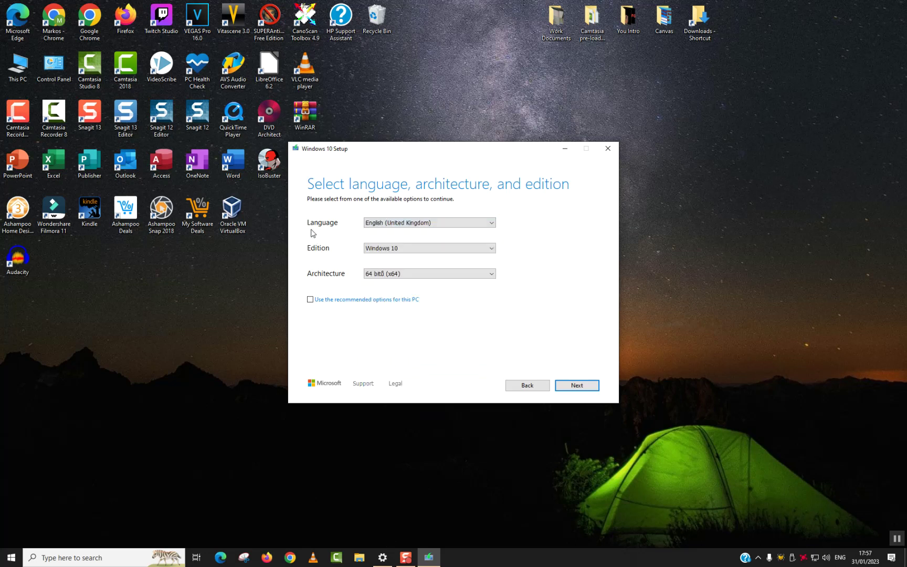
pyautogui.click(403, 247)
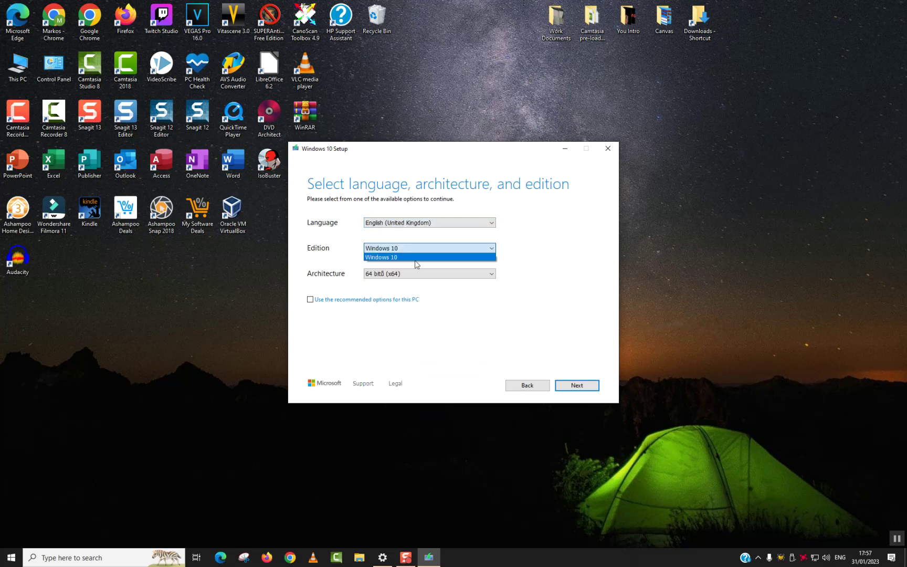
pyautogui.click(448, 336)
pyautogui.click(420, 274)
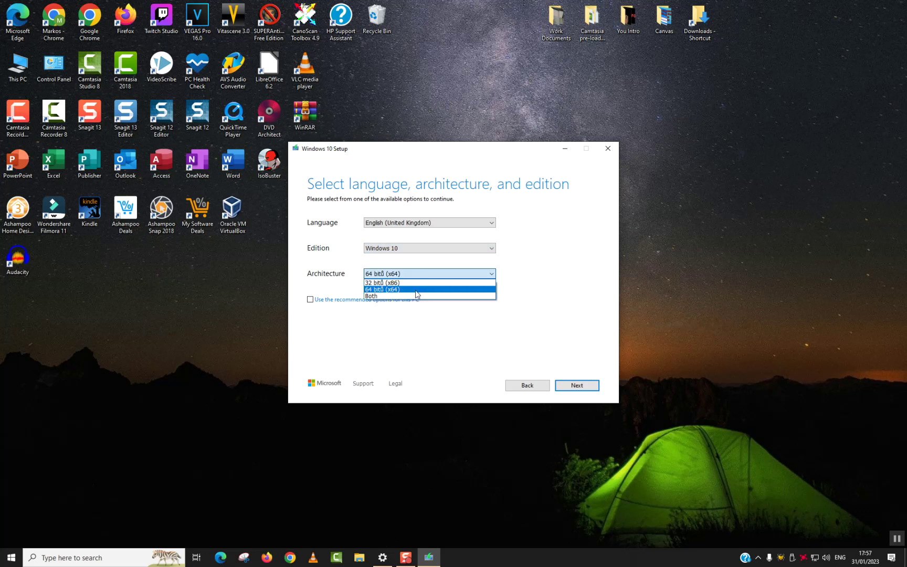
pyautogui.click(415, 290)
pyautogui.click(402, 275)
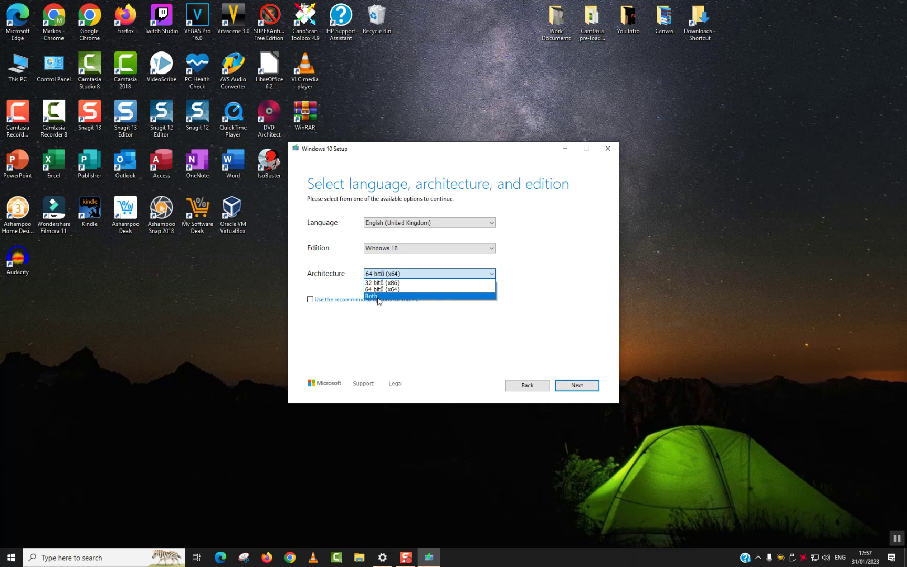
pyautogui.click(410, 339)
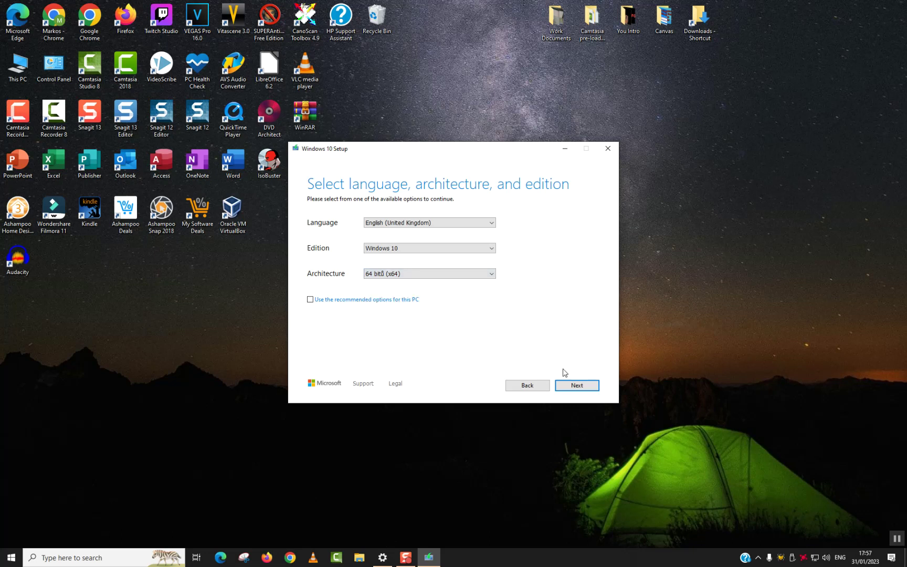
pyautogui.click(587, 387)
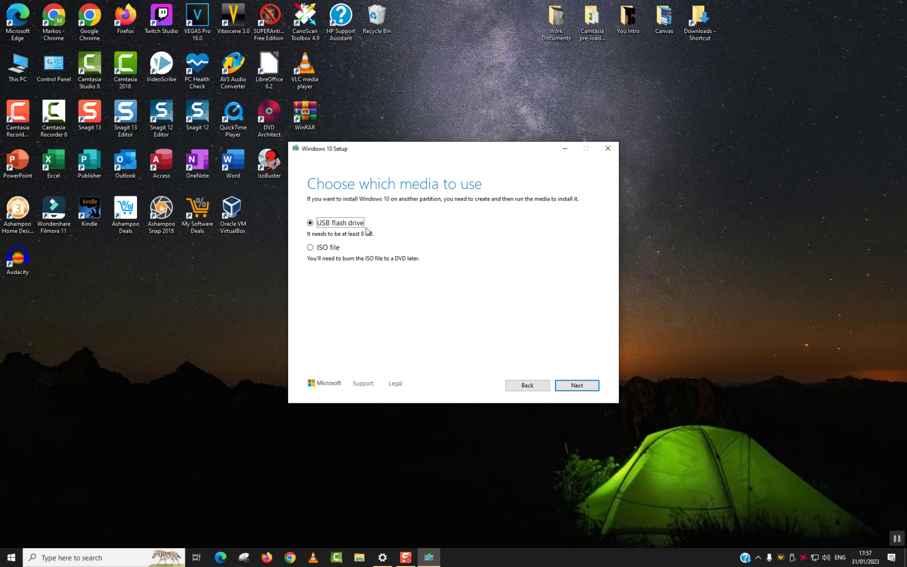
# - Continue with a USB flash drive as the media and open File Explorer to check drives
pyautogui.click(577, 386)
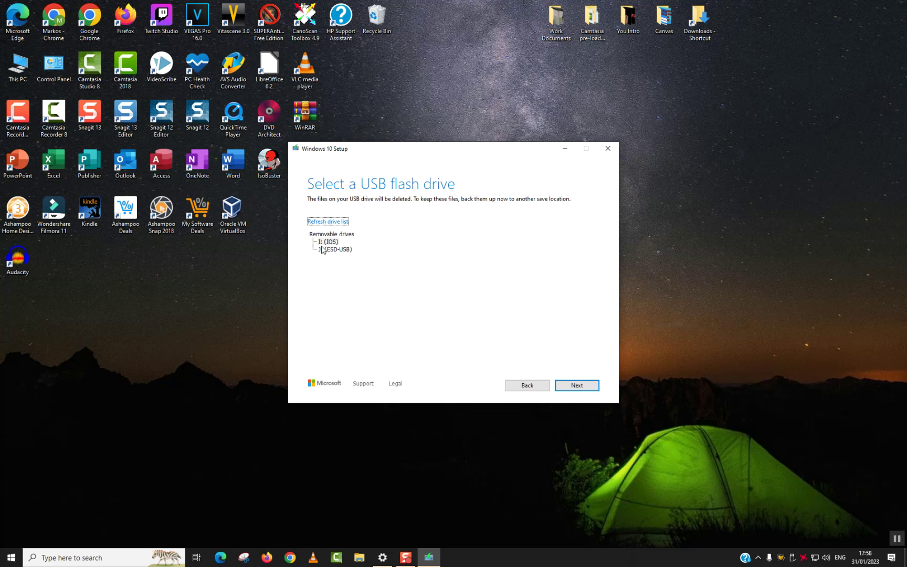
pyautogui.press('super+e')
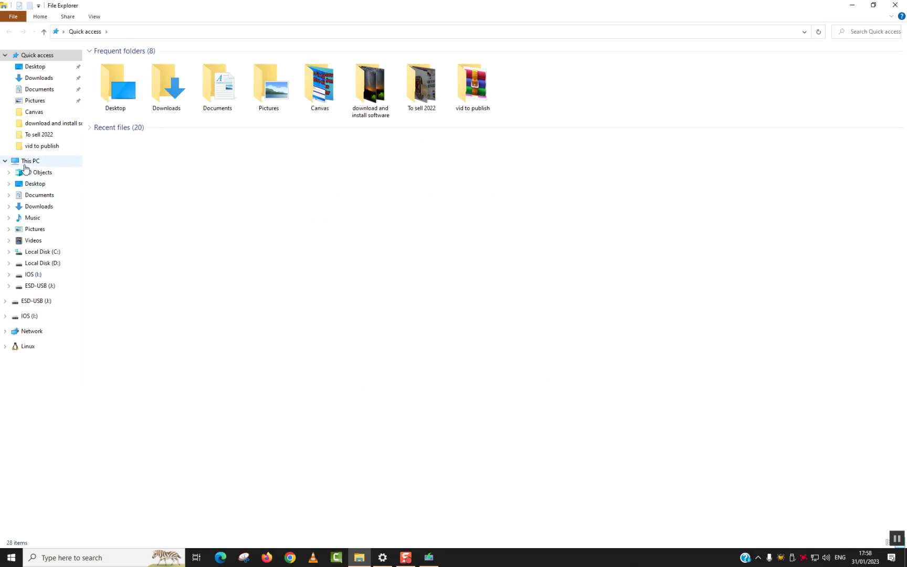
# - Confirm the 14.7 GB IOS (I:) drive is empty, then select I: (IOS) as the target
pyautogui.click(31, 161)
pyautogui.doubleClick(388, 147)
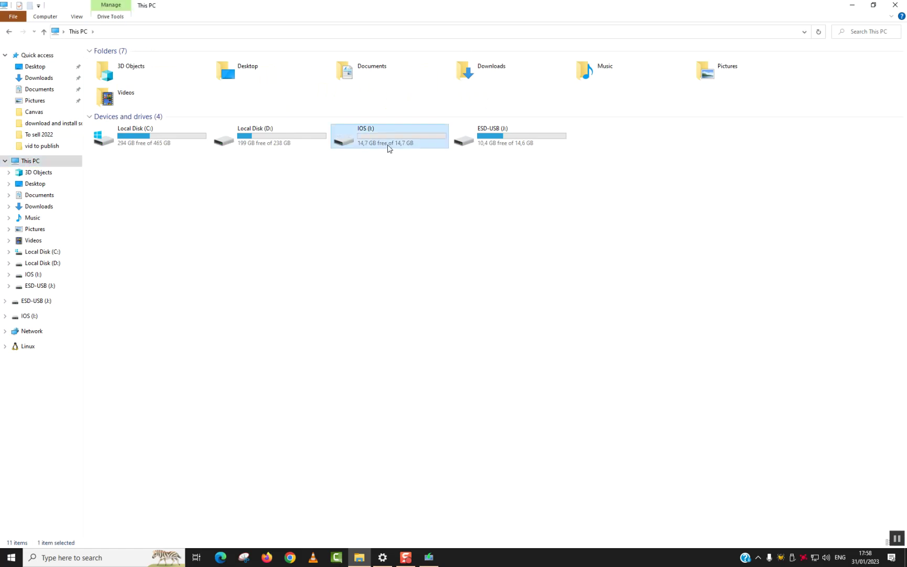
pyautogui.click(81, 31)
pyautogui.click(894, 4)
pyautogui.click(327, 242)
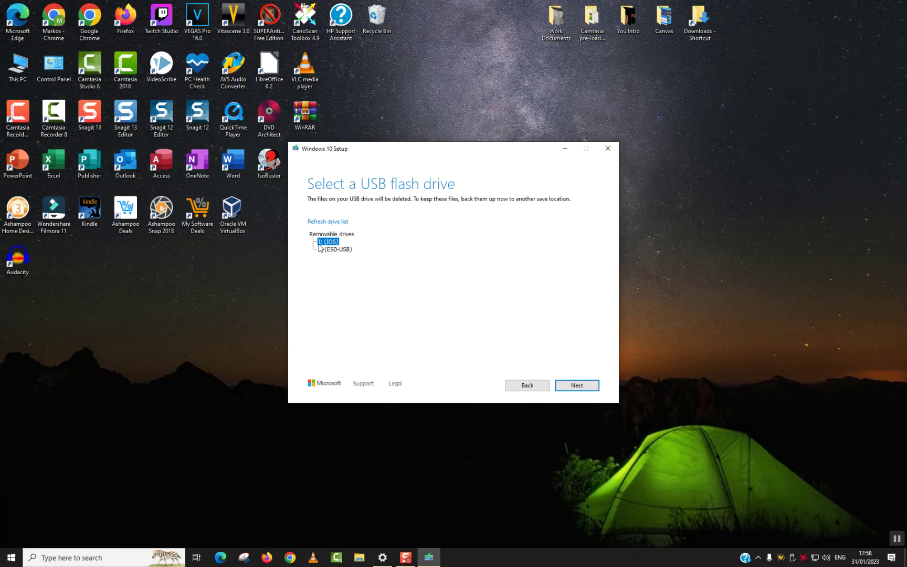
# - Write Windows 10 to the IOS (I:) USB drive until it reports the drive is ready
pyautogui.click(577, 385)
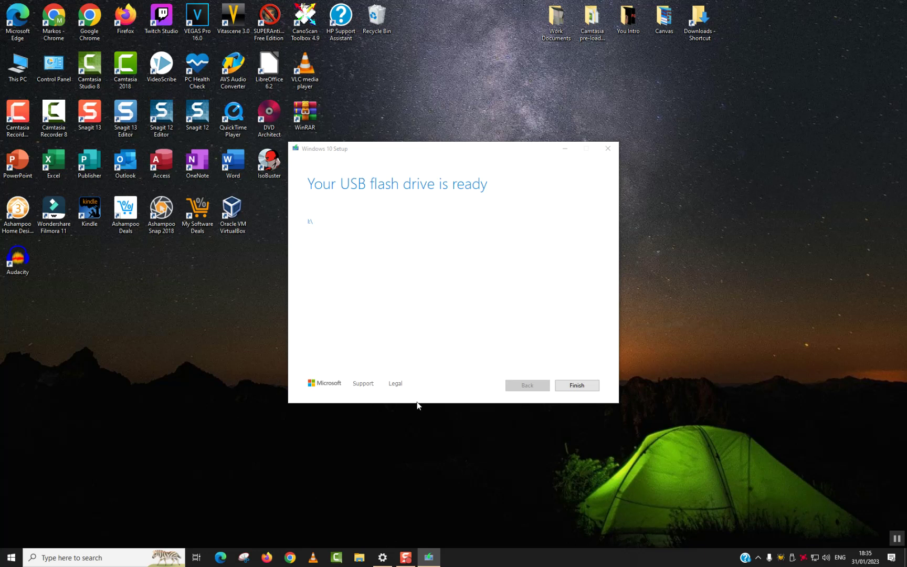
# - Bring the Windows 10 Setup window forward and finish the wizard
pyautogui.click(310, 222)
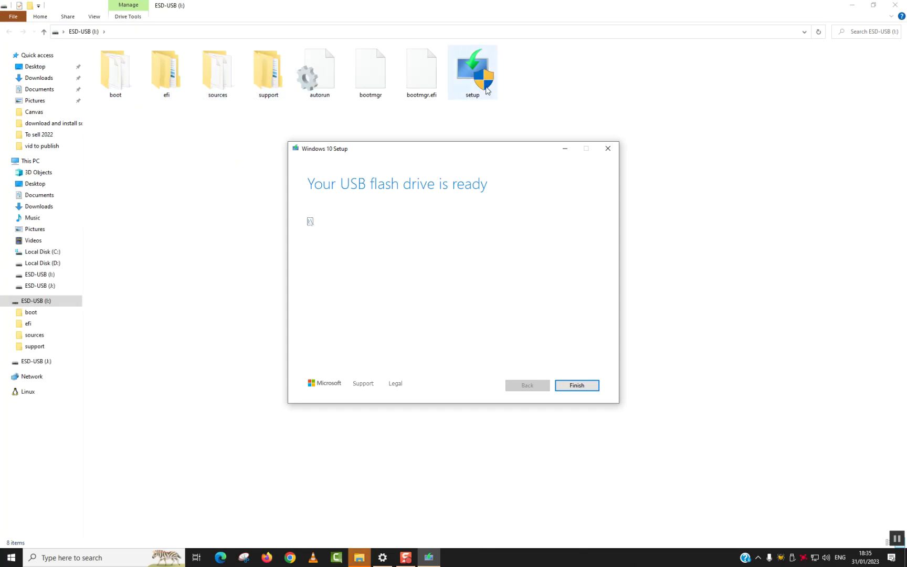
pyautogui.click(550, 351)
pyautogui.click(575, 388)
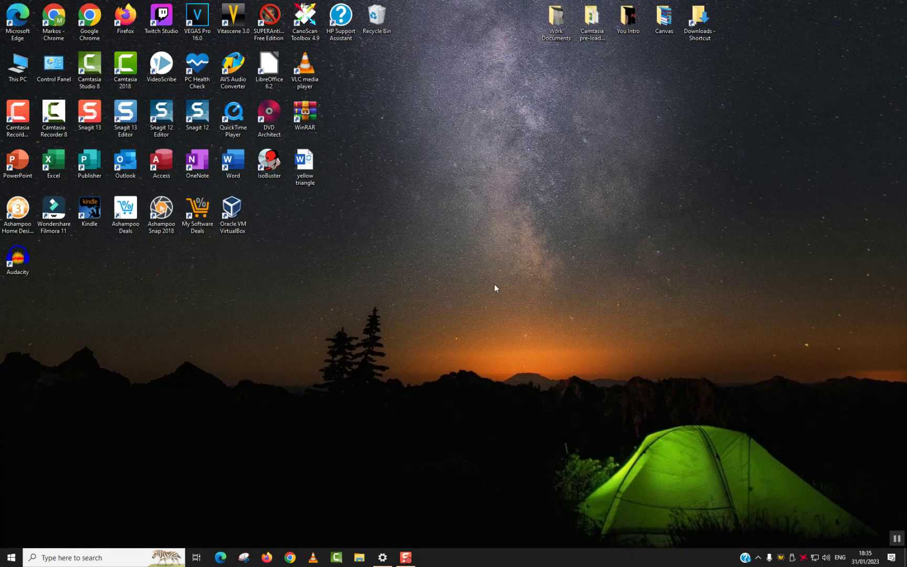
# - Browse the ESD-USB (I:) drive's boot, efi, sources and support files, run setup, then close Explorer
pyautogui.press('super+e')
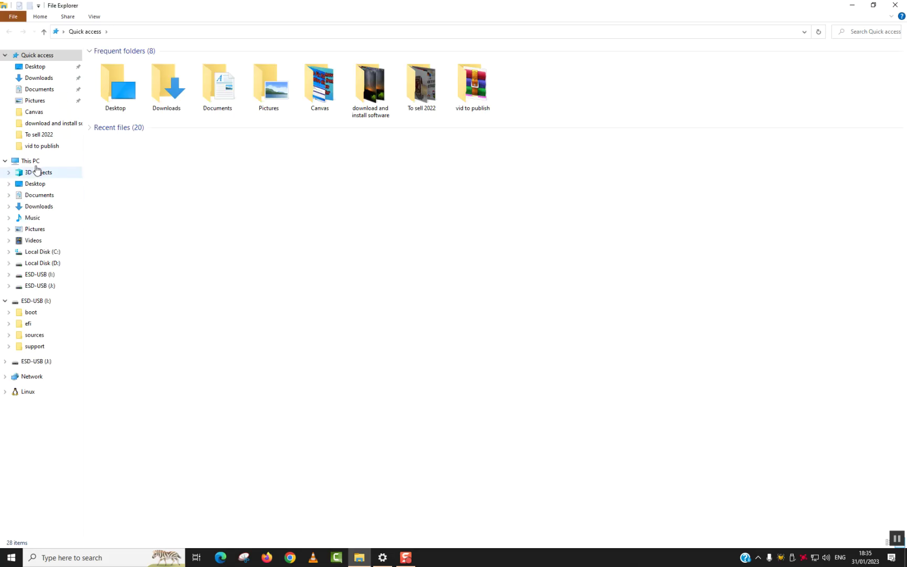
pyautogui.click(36, 164)
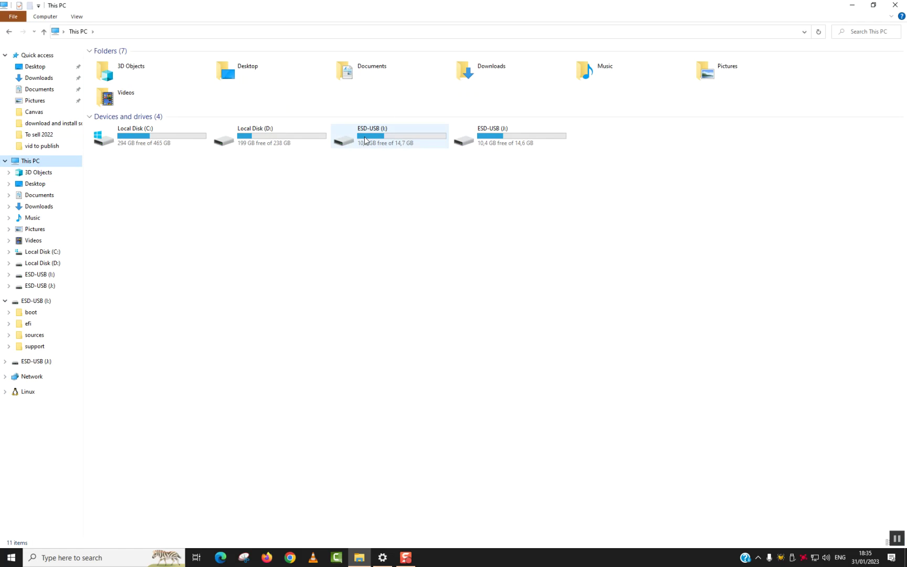
pyautogui.click(365, 140)
pyautogui.doubleClick(365, 140)
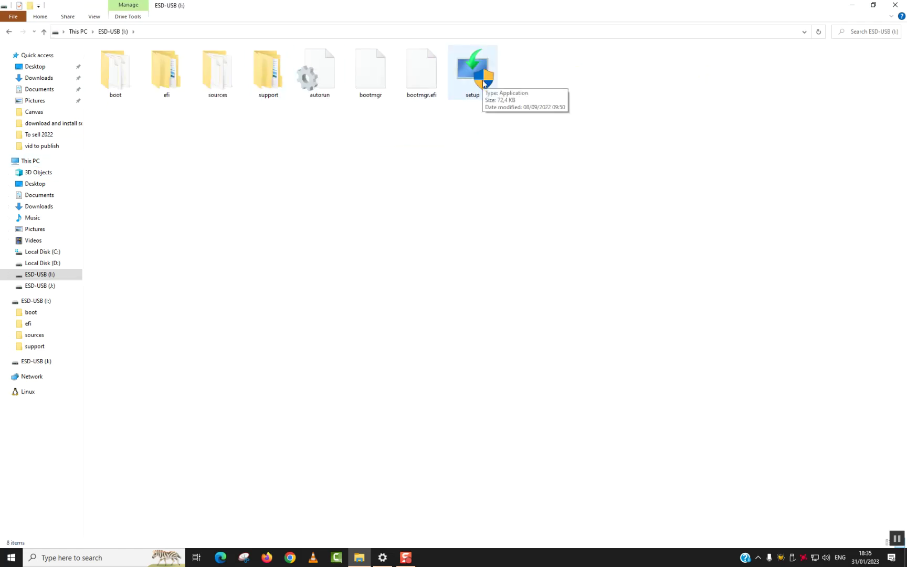
pyautogui.doubleClick(483, 84)
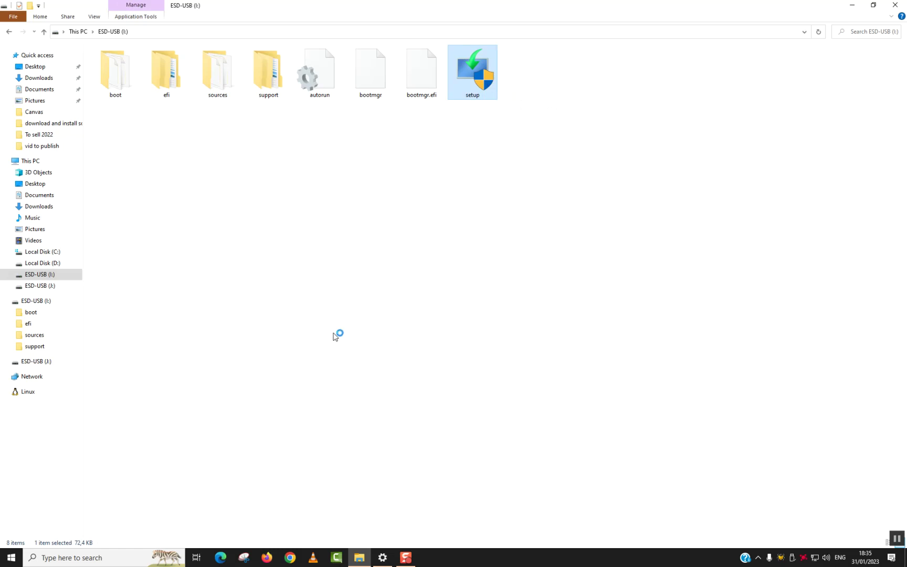
pyautogui.click(895, 4)
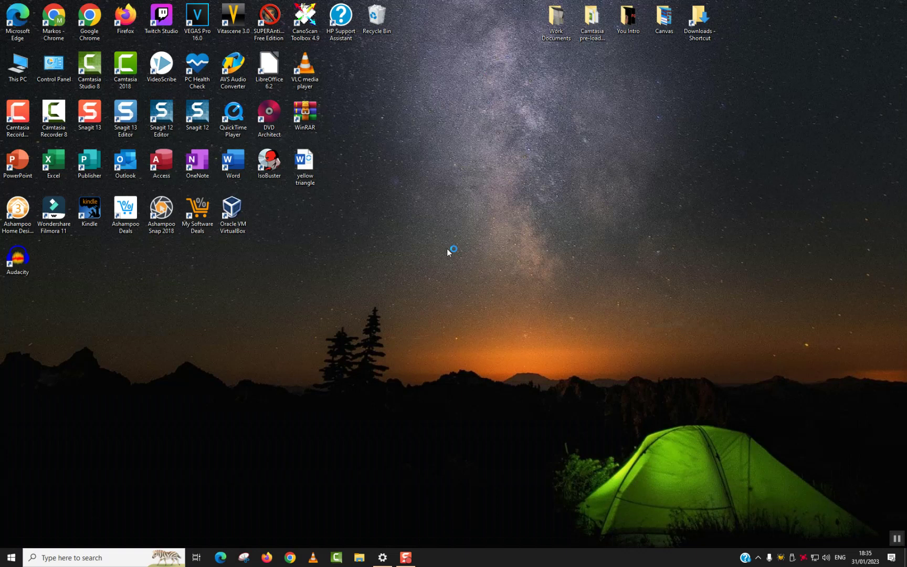